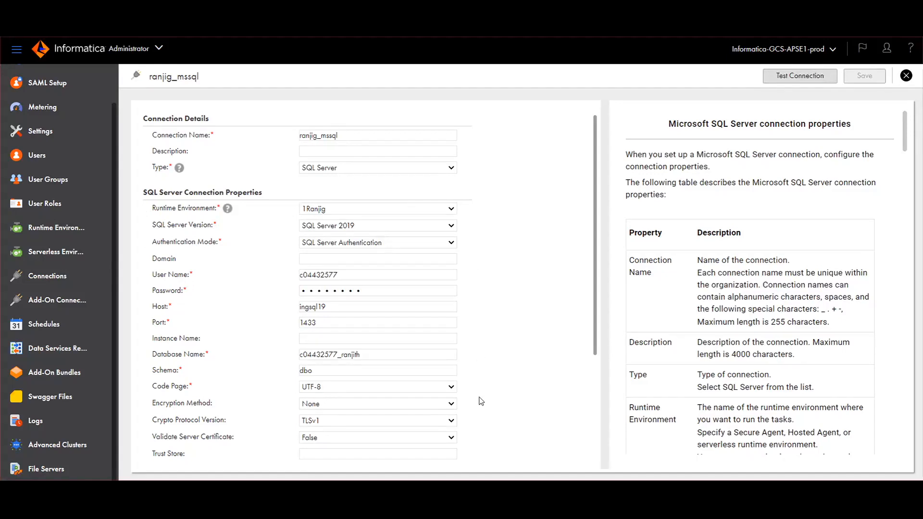
Test the SQL Server connection to host ingsql19 on port 1433
left_click(813, 76)
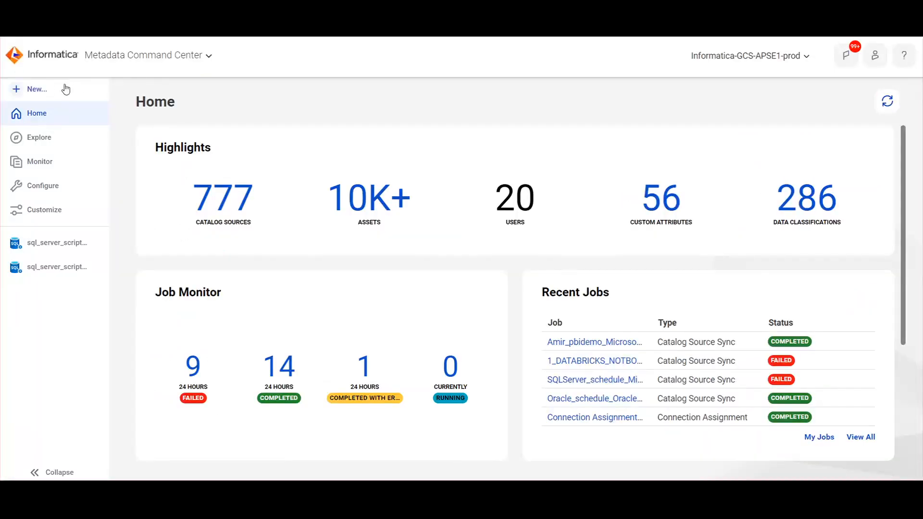
Create a new catalog source of type Microsoft SQL Server Script, found by searching 'sql se'
left_click(59, 86)
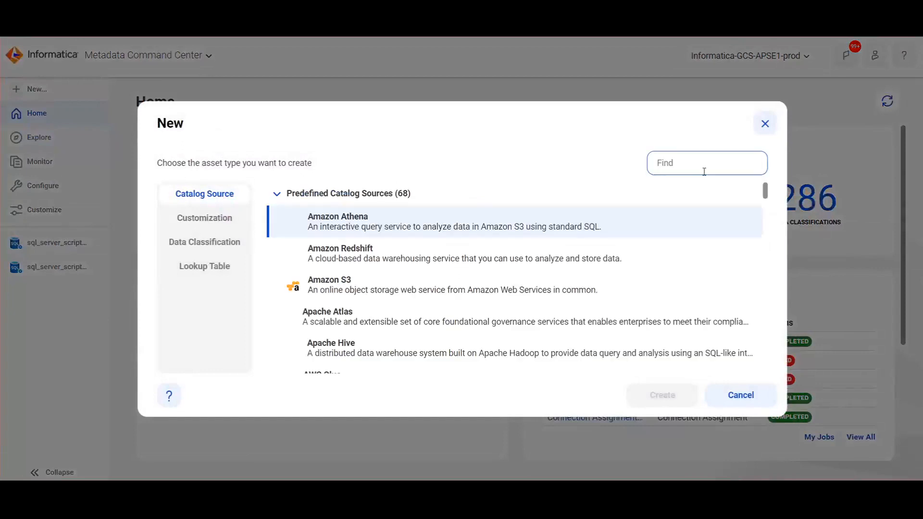
type("sql ser")
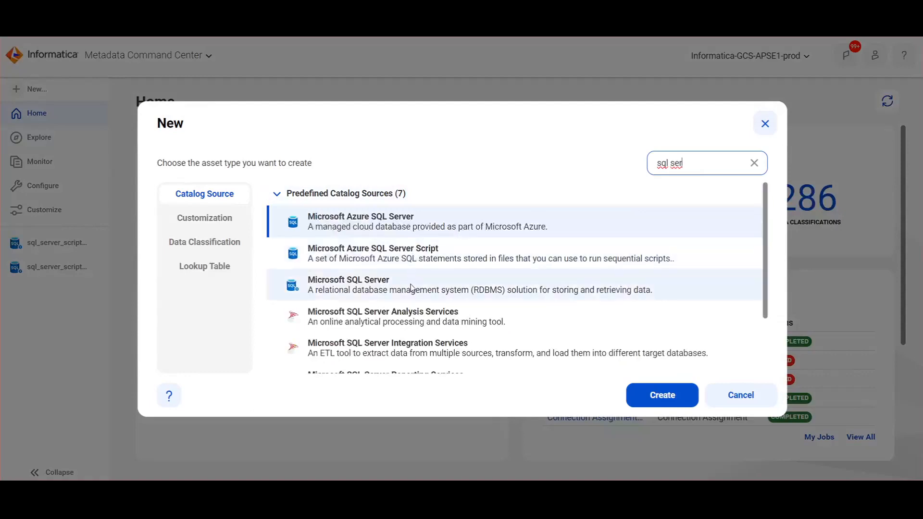
left_click(412, 291)
scroll(412, 291, "down", 2)
left_click(431, 332)
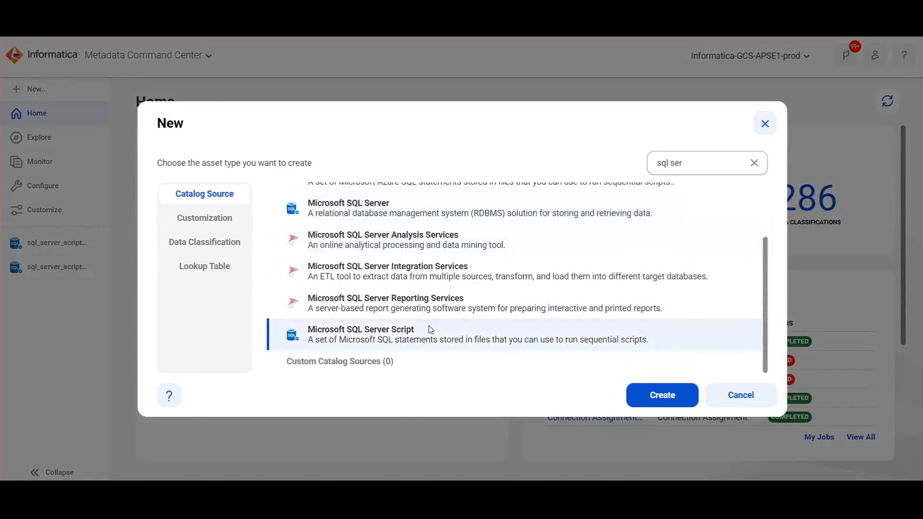
left_click(643, 395)
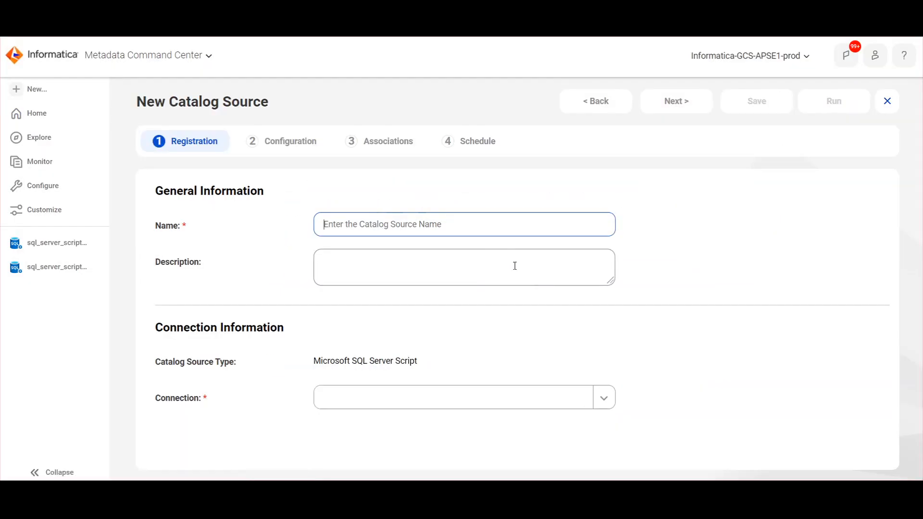
Name the source 'SQL script test', choose the matching SQL Server connection, and continue to Configuration
left_click(417, 234)
type("SQL script test")
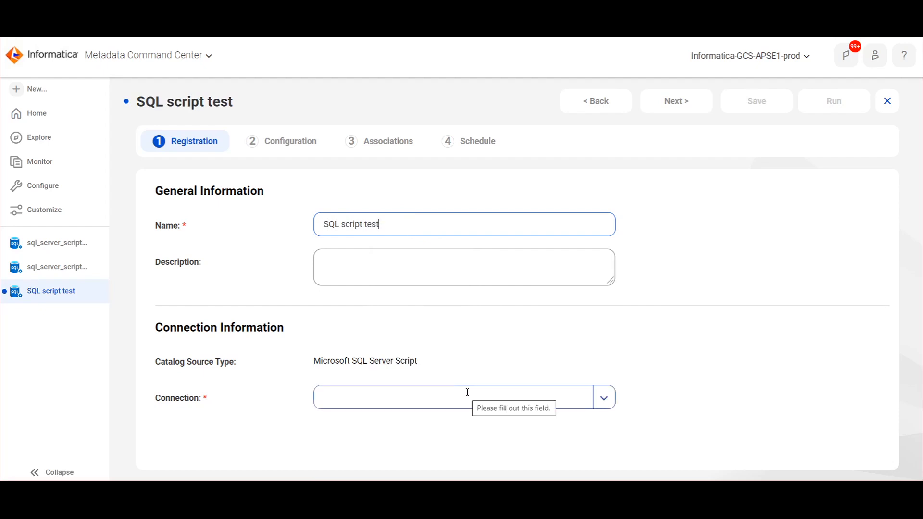
left_click(467, 393)
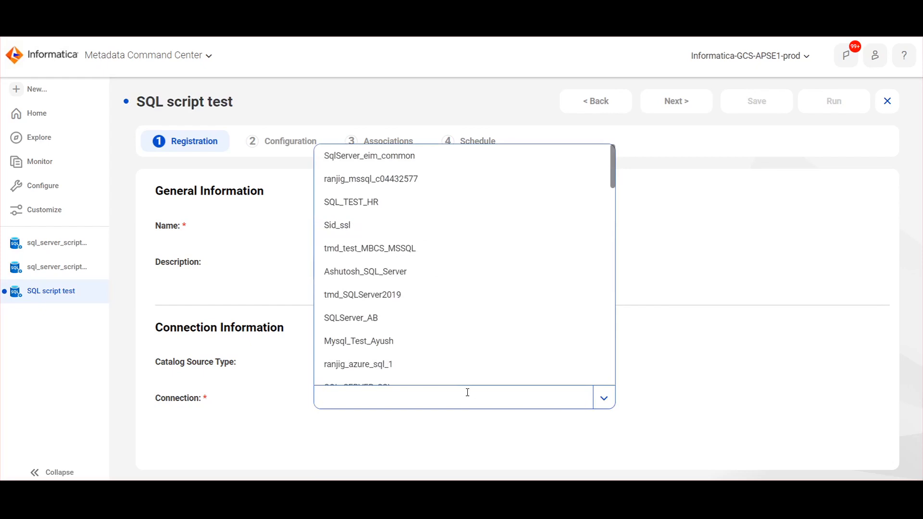
type("ranjig_mssql")
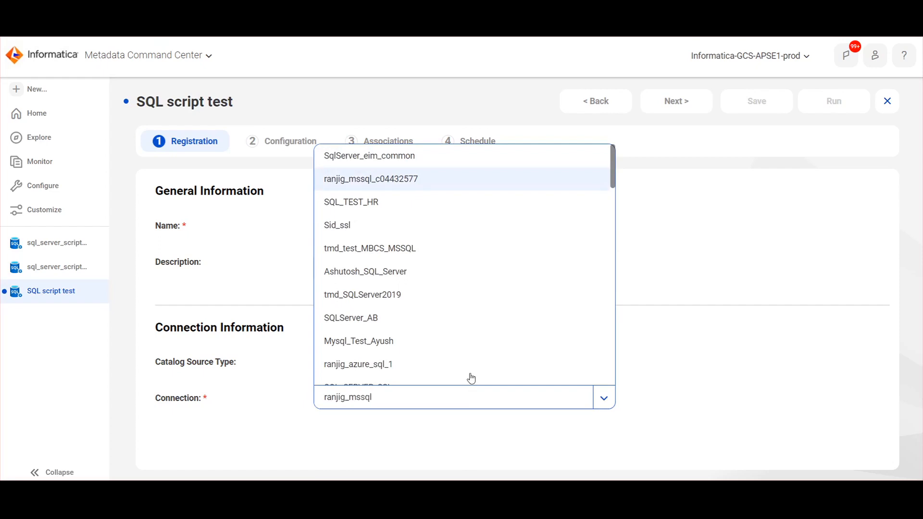
scroll(471, 379, "down", 8)
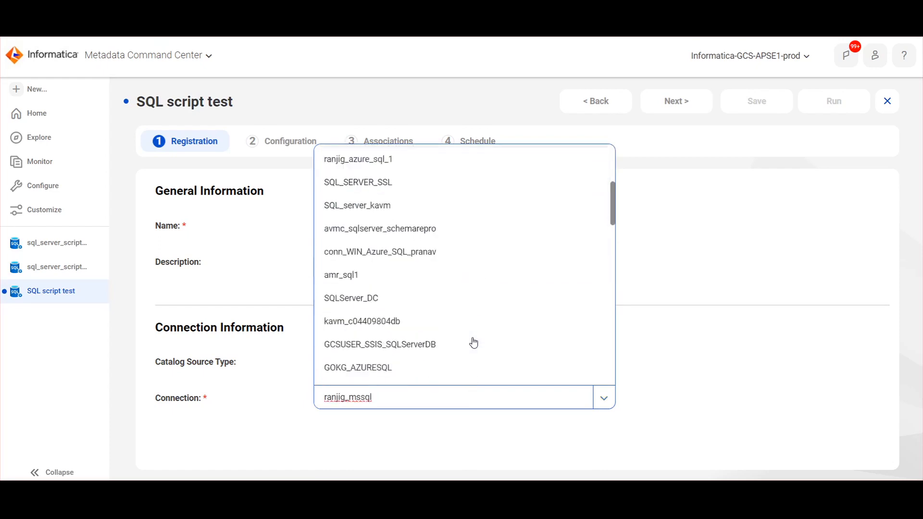
scroll(474, 343, "down", 5)
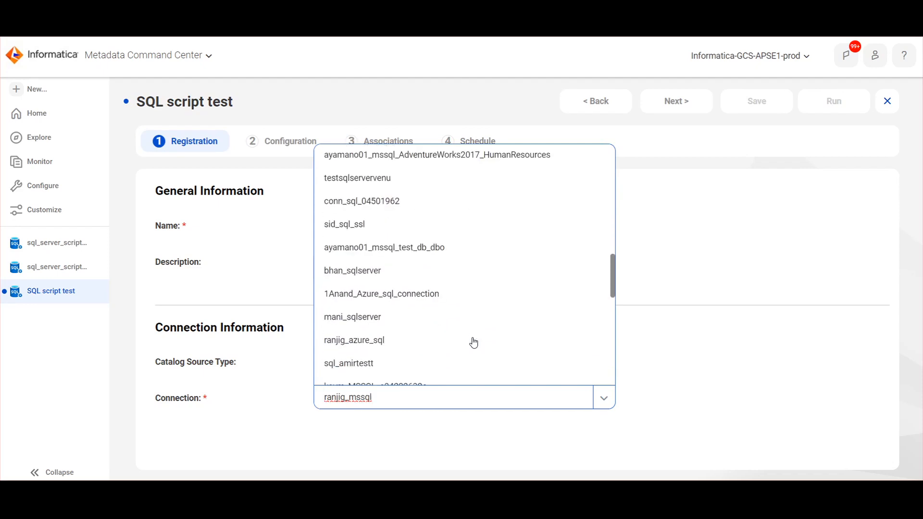
scroll(473, 343, "down", 7)
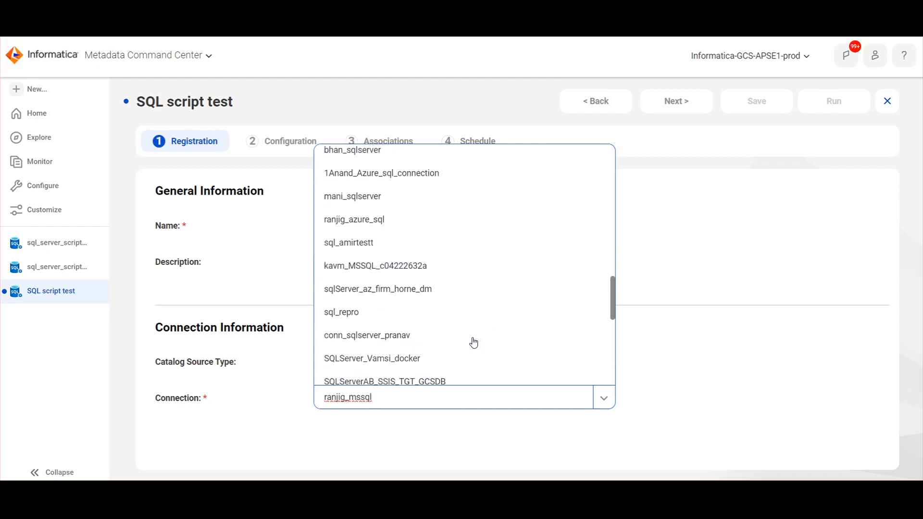
scroll(474, 342, "down", 3)
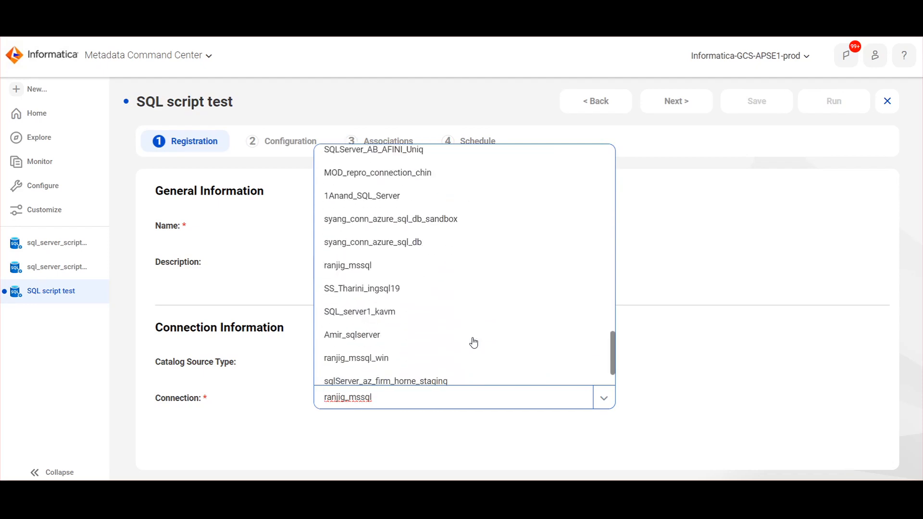
left_click(368, 268)
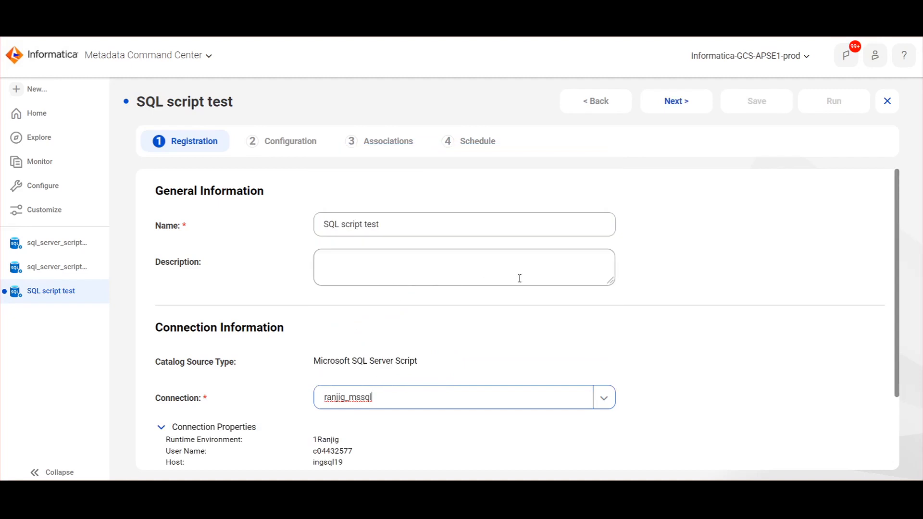
scroll(564, 290, "down", 2)
left_click(682, 102)
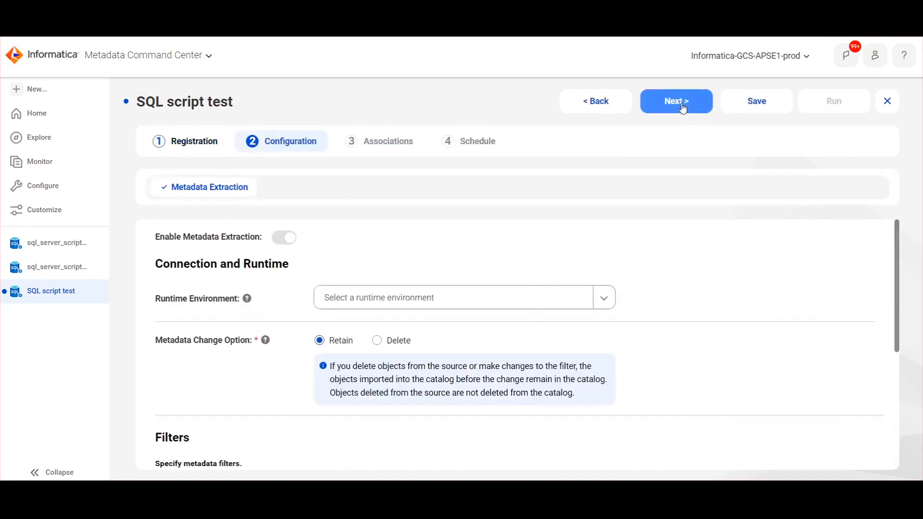
Select the matching runtime environment for the catalog source
left_click(342, 301)
type("1Ranjg")
key("Return")
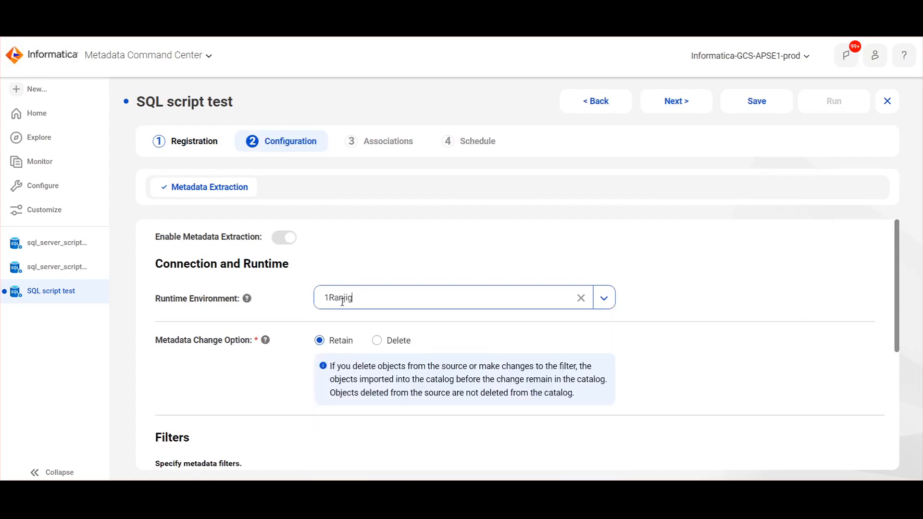
scroll(321, 337, "down", 3)
scroll(321, 338, "down", 2)
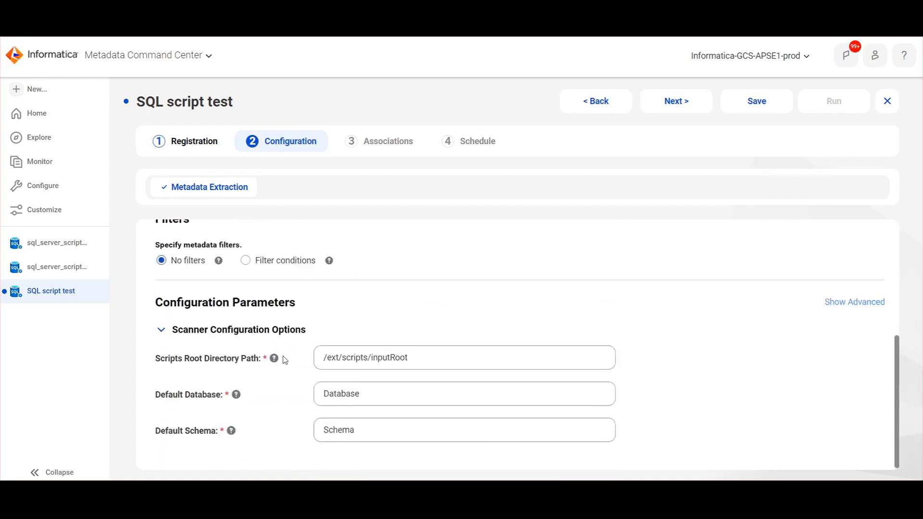
Add a filter condition set to Include on the Script Path object type
left_click(264, 264)
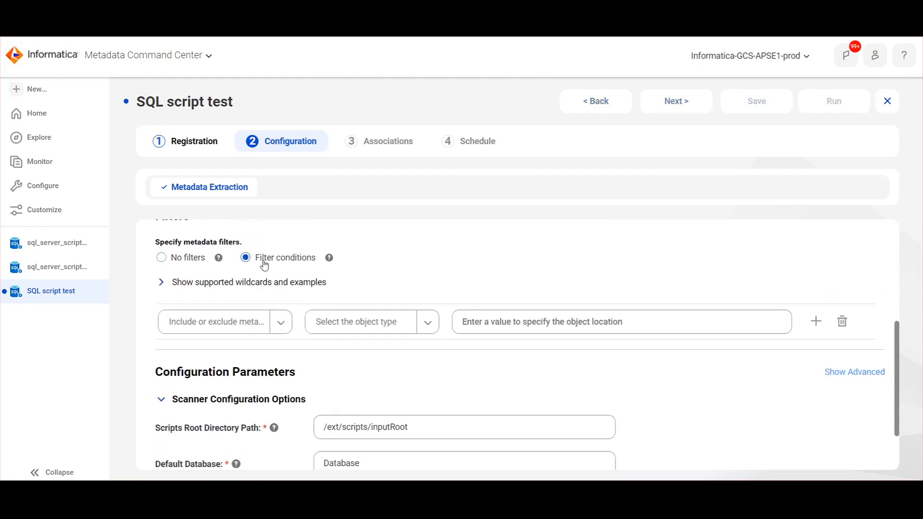
left_click(185, 284)
scroll(202, 279, "down", 1)
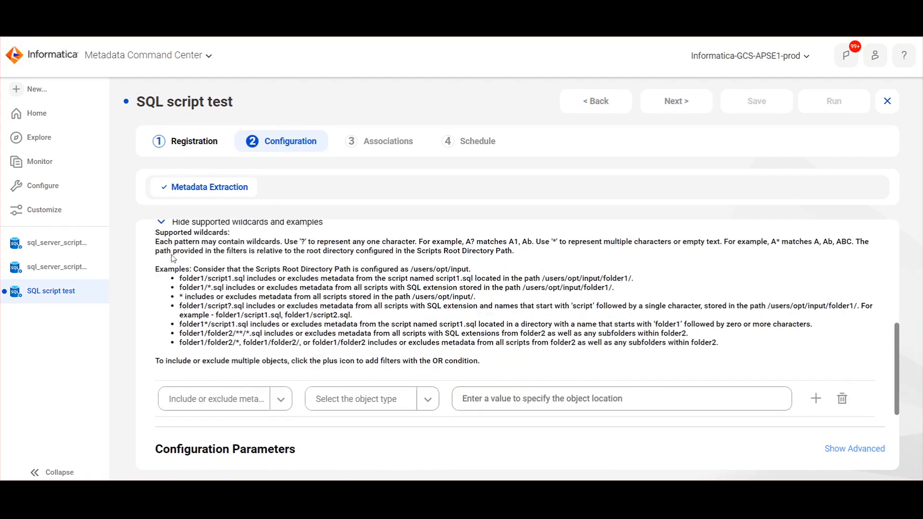
left_click(223, 399)
left_click(210, 422)
left_click(326, 398)
left_click(343, 422)
scroll(358, 365, "down", 2)
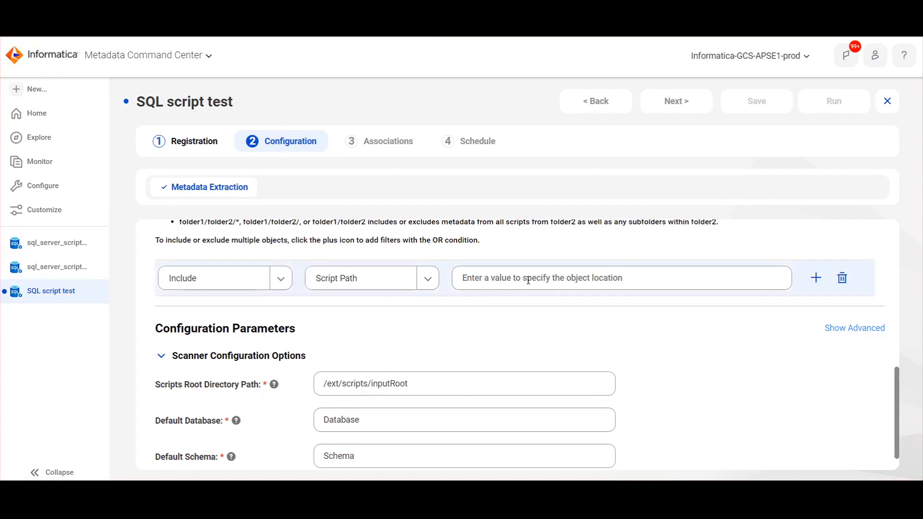
Paste the SqlScript folder as scripts root path and enter SQL_server.sql as the filter value
left_click_drag(423, 384, 300, 380)
type("C:\\Program Files\\Informatica Cloud Secure Agent\\SqlScript\\")
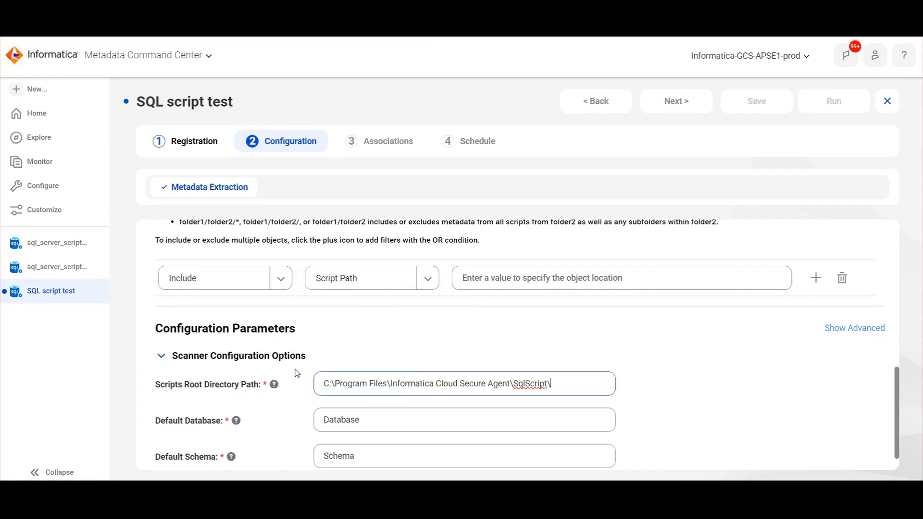
left_click(487, 280)
type("SQL")
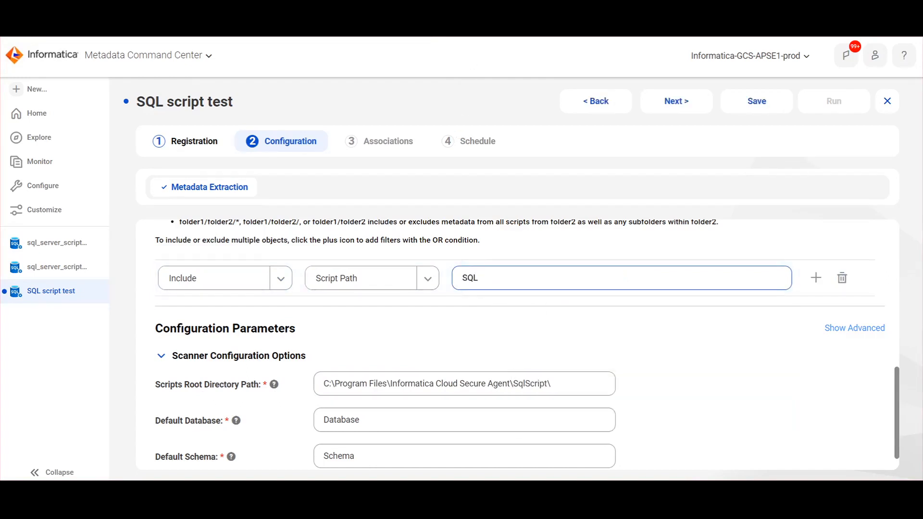
left_click(493, 279)
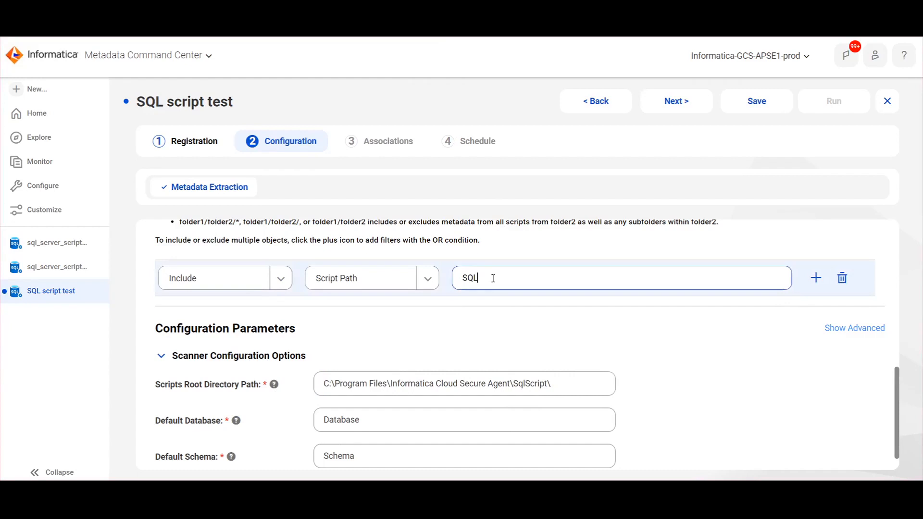
type("_server.sql")
scroll(429, 313, "down", 1)
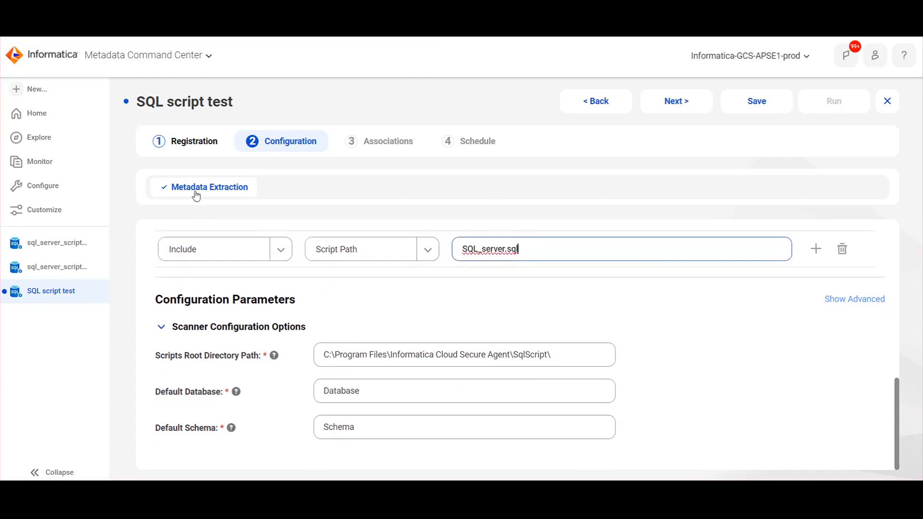
Use the connection's database as Default Database, set Default Schema to dbo, and save
left_click(190, 144)
scroll(359, 395, "down", 2)
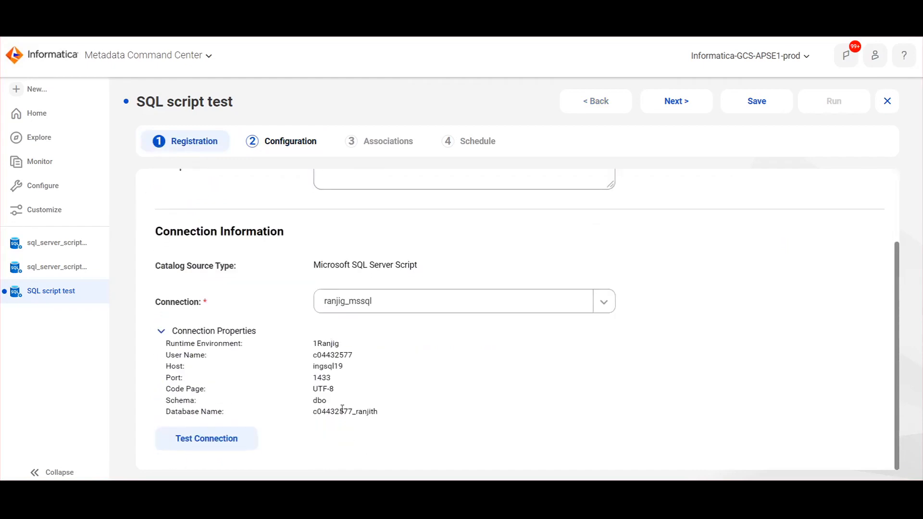
double_click(343, 409)
key("ctrl+c")
left_click(253, 141)
scroll(342, 363, "down", 6)
double_click(367, 391)
key("ctrl+v")
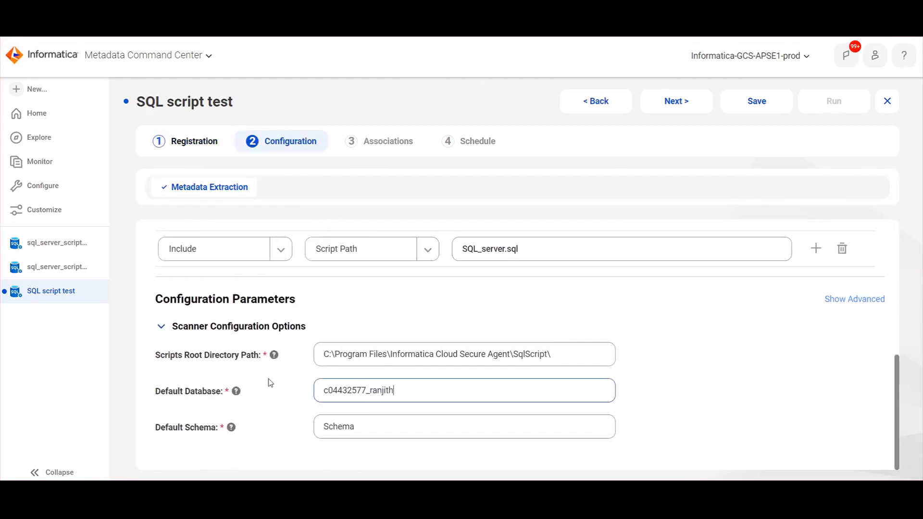
double_click(376, 432)
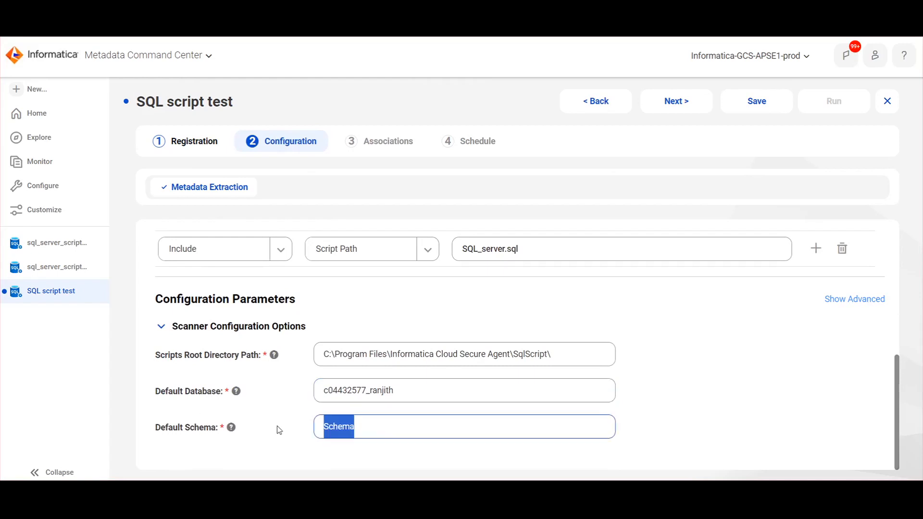
type("dbo")
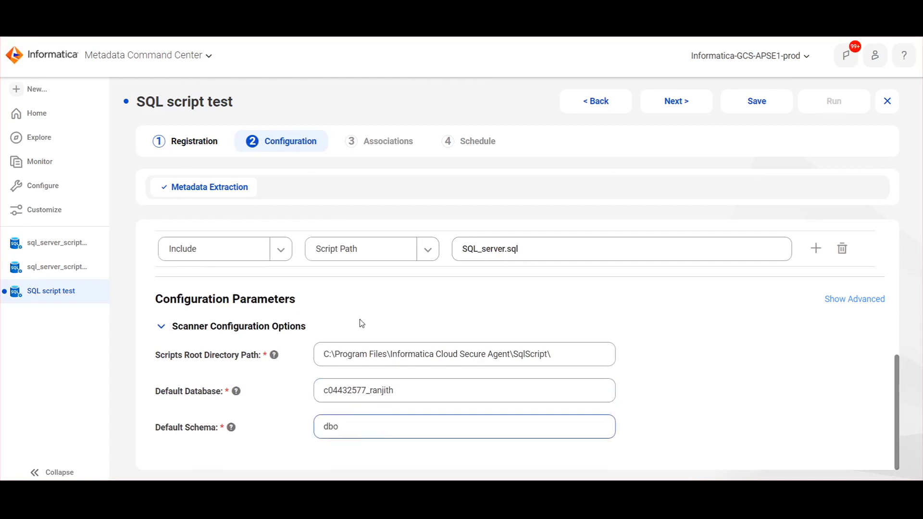
scroll(415, 345, "up", 10)
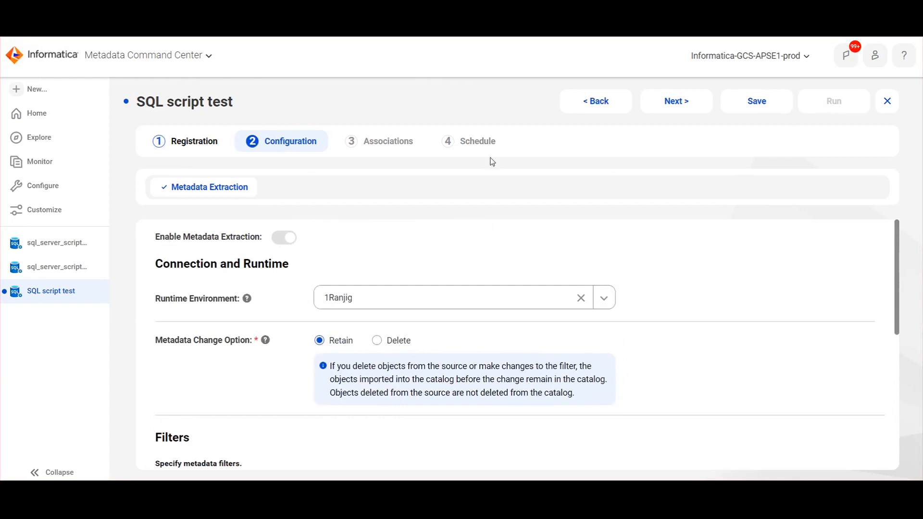
left_click(771, 102)
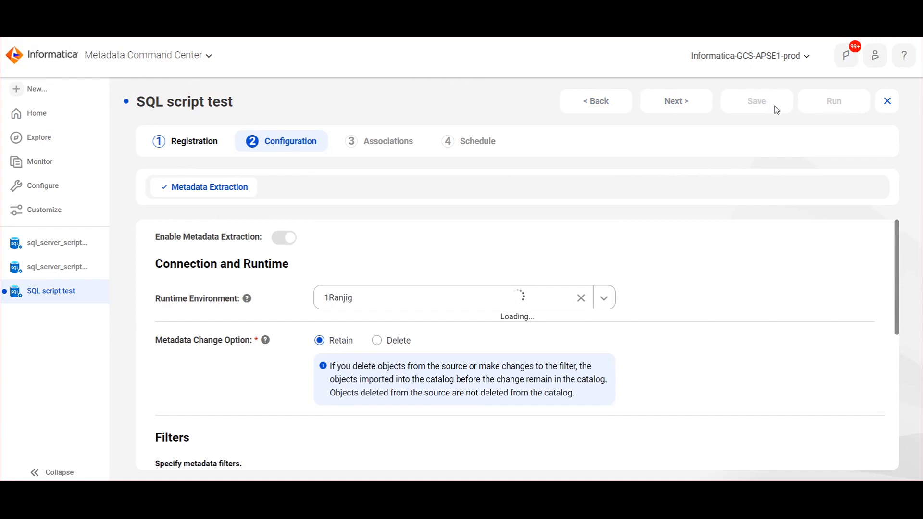
Save the catalog source and confirm running its metadata extraction job
left_click(833, 100)
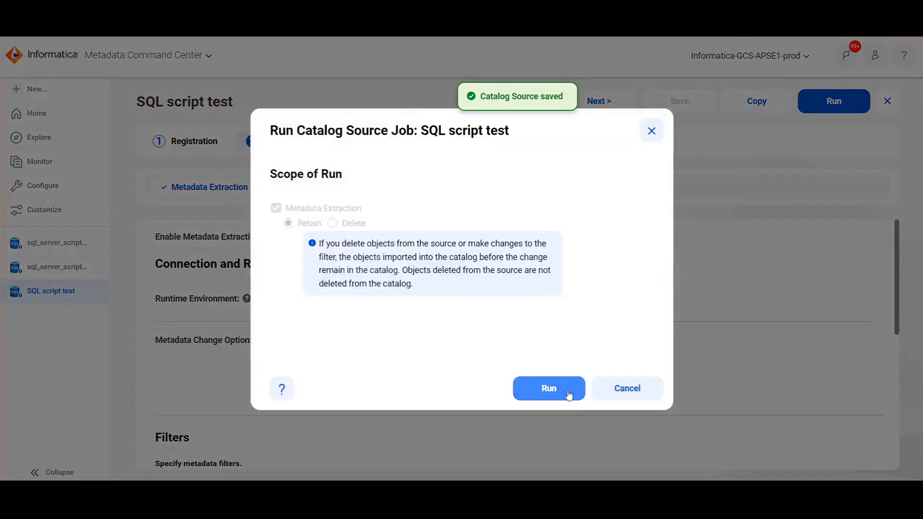
left_click(562, 392)
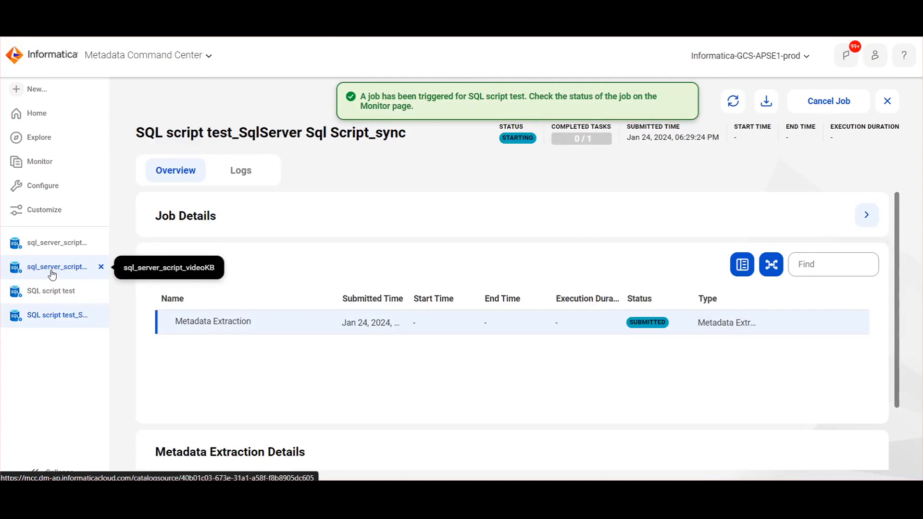
Review the sql_server_script_videoKB source's registration and configuration settings
left_click(53, 274)
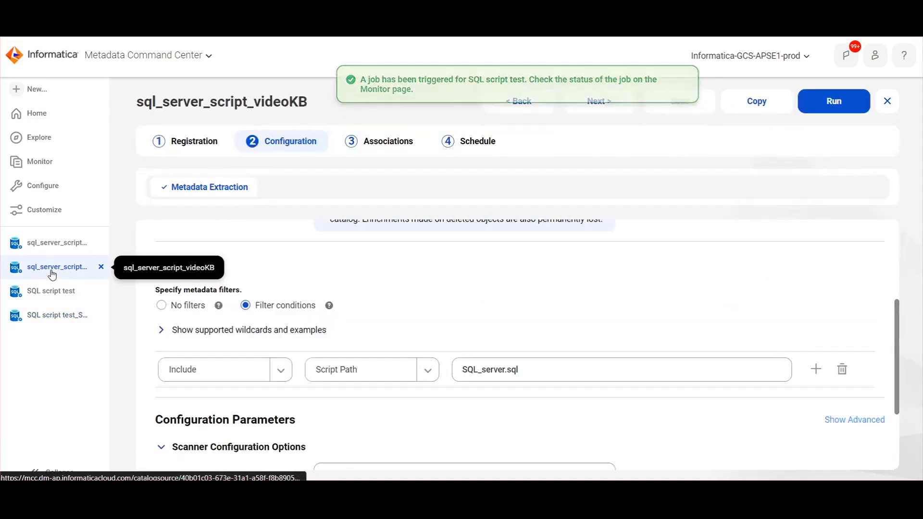
left_click(167, 147)
scroll(280, 262, "down", 3)
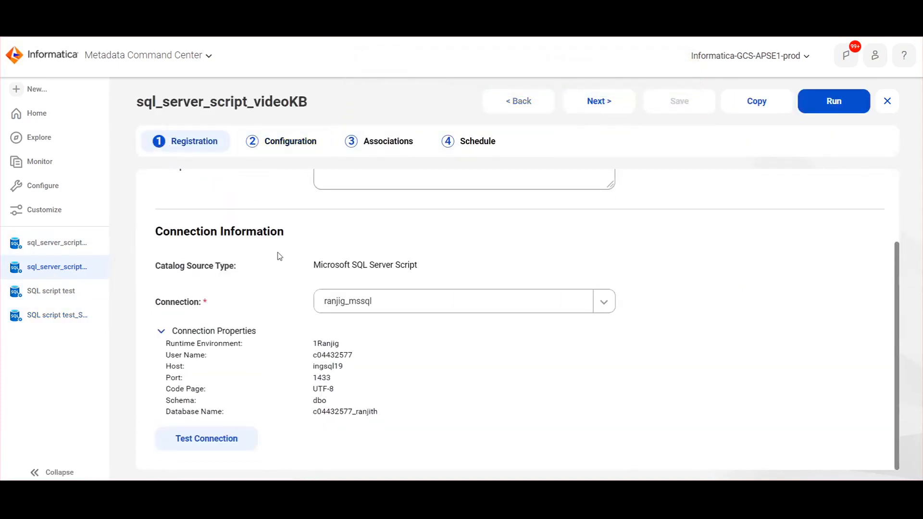
left_click(303, 146)
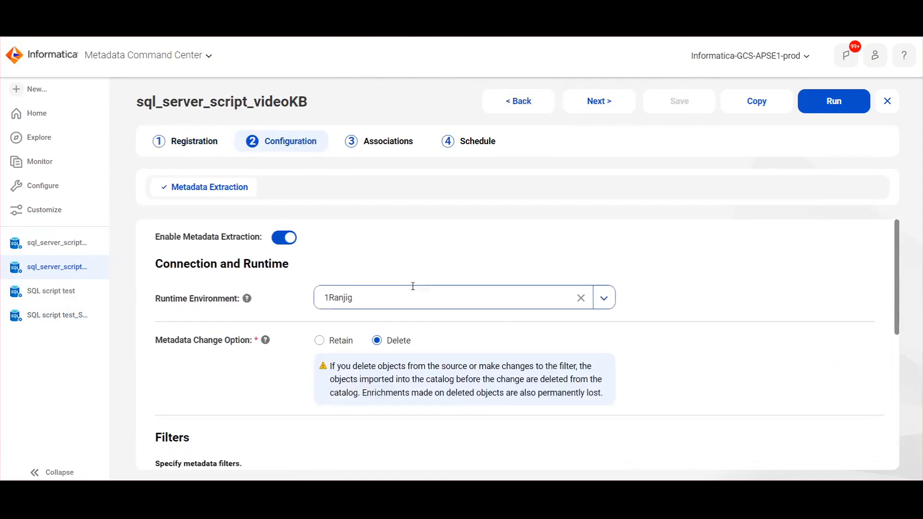
scroll(415, 289, "down", 6)
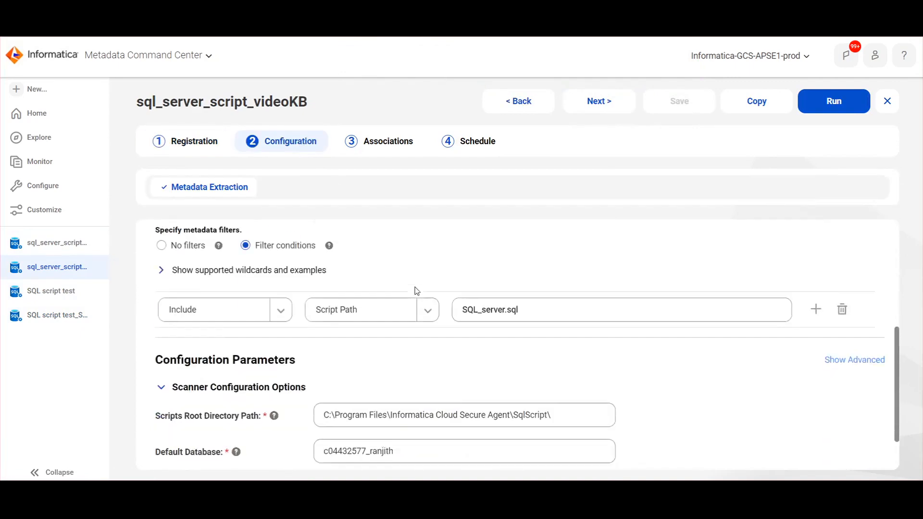
Check its completed job's results and copy the source name into a Data Governance and Catalog search
left_click(55, 244)
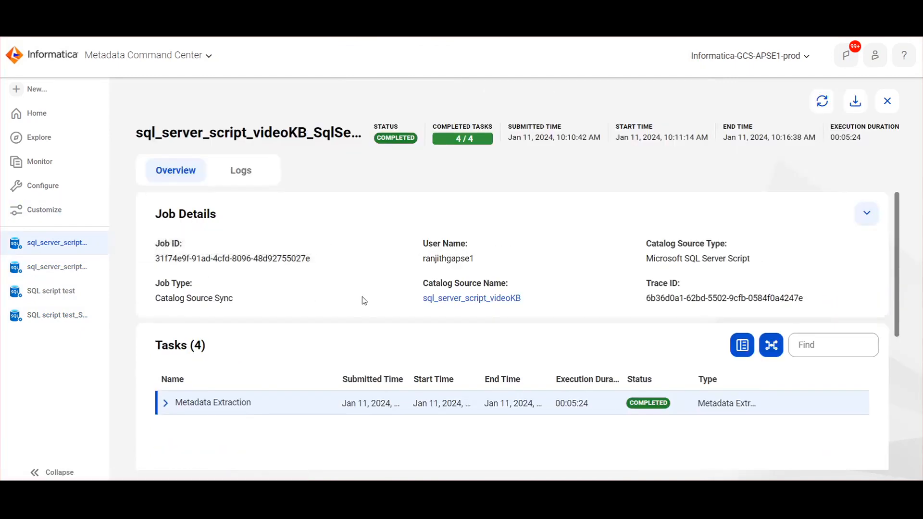
scroll(415, 390, "down", 2)
scroll(415, 390, "down", 4)
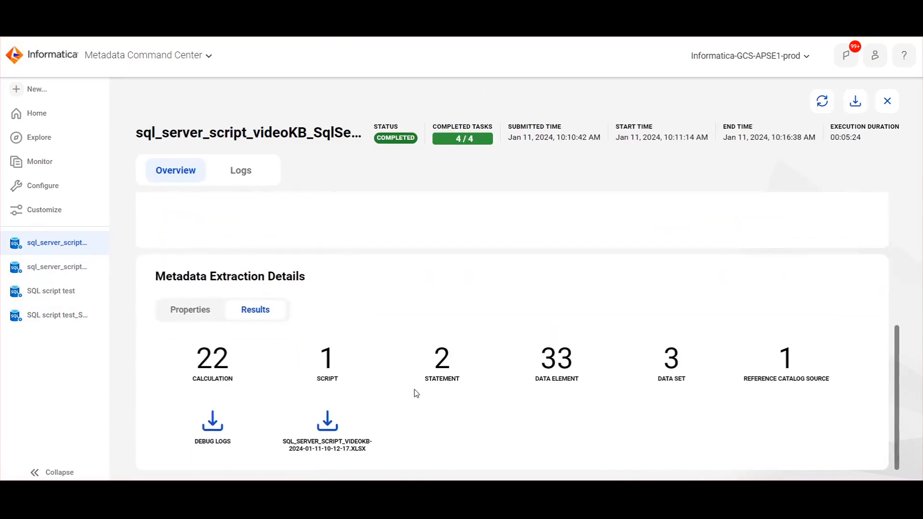
scroll(415, 390, "up", 4)
left_click_drag(137, 138, 306, 133)
key("ctrl+c")
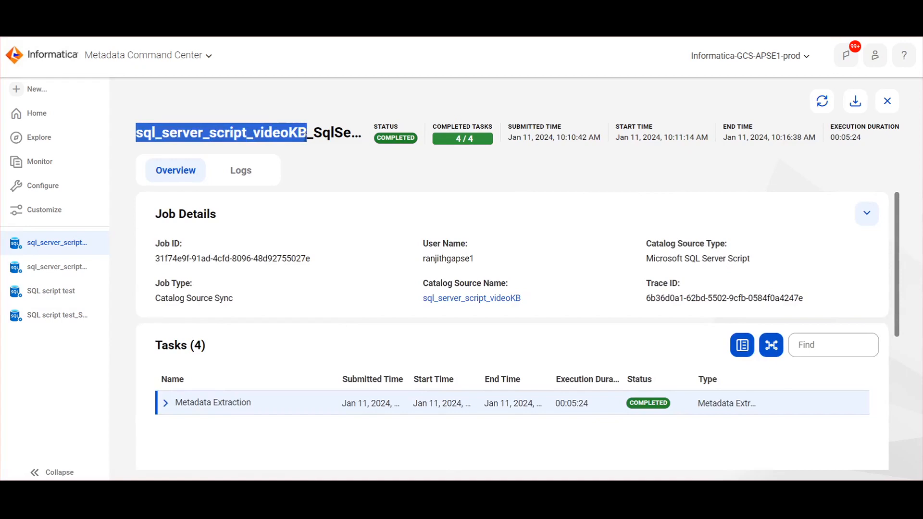
left_click(331, 37)
left_click(368, 52)
Search the catalog for sql_server_script_videoKB and open that catalog source
key("ctrl+v")
key("ctrl+v")
type("'")
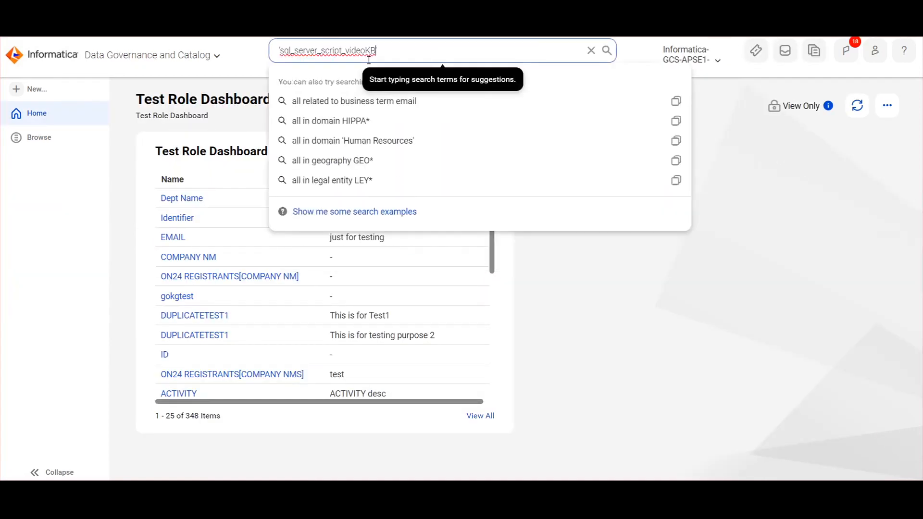
key("Return")
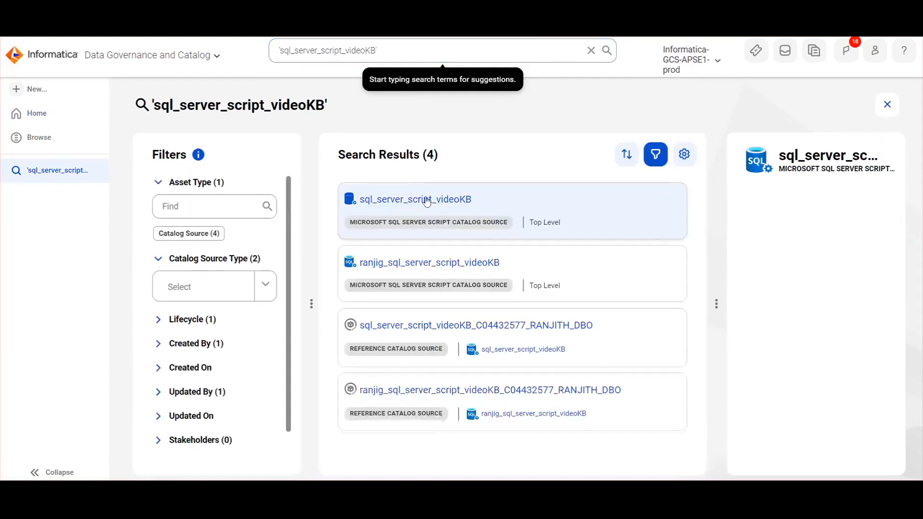
left_click(427, 201)
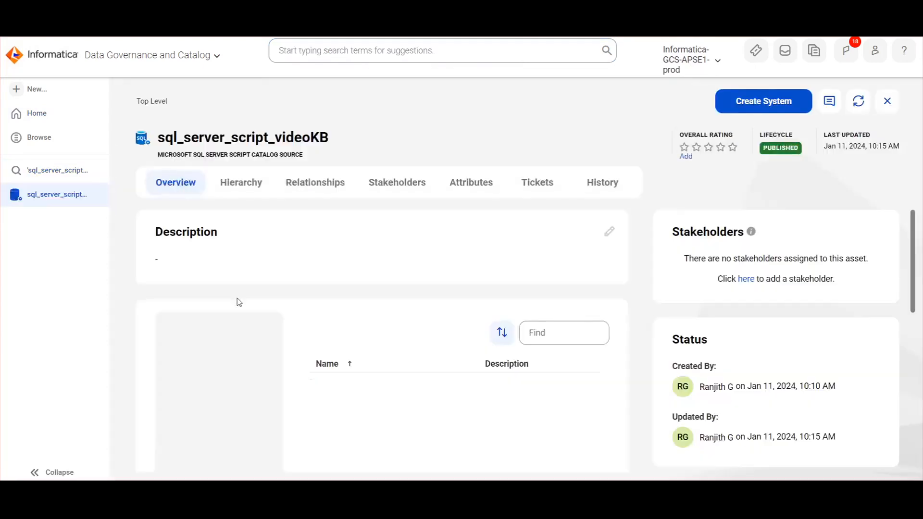
Open the SQL_server.sql script and its statement at line 4.0
scroll(245, 282, "down", 1)
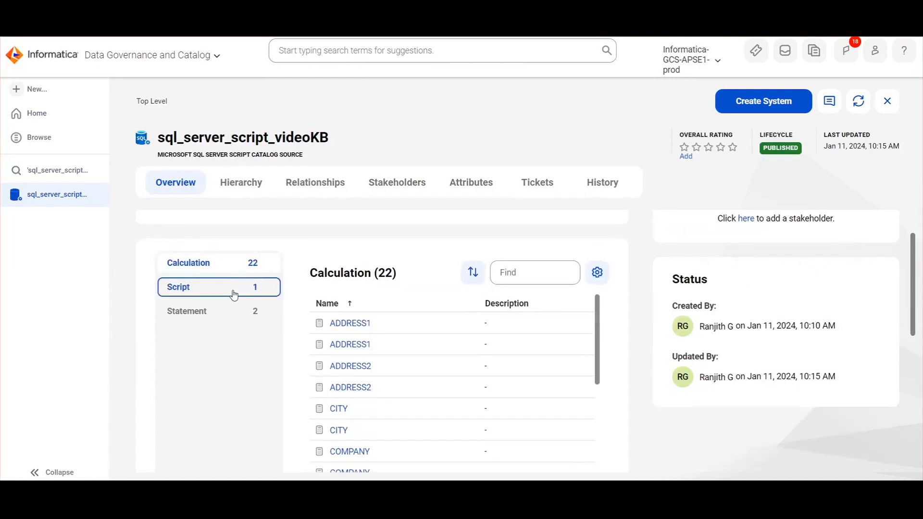
left_click(234, 294)
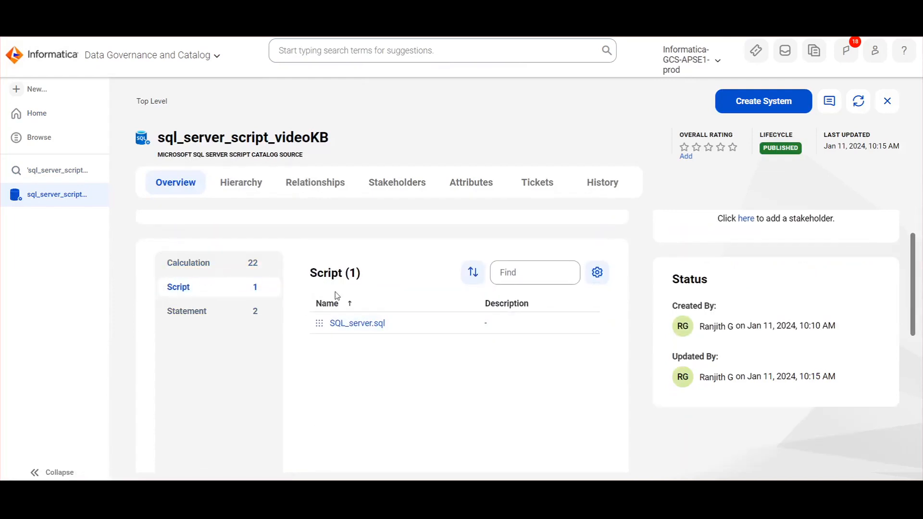
left_click(363, 324)
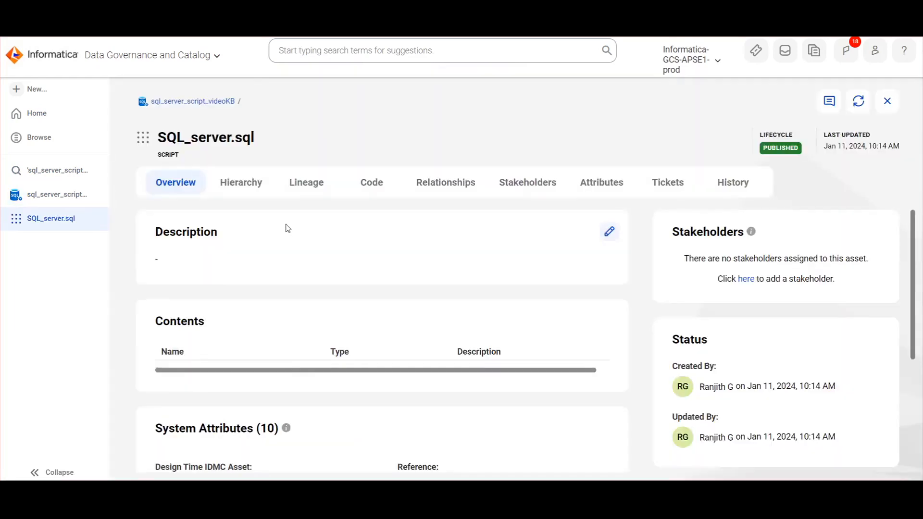
scroll(320, 221, "down", 3)
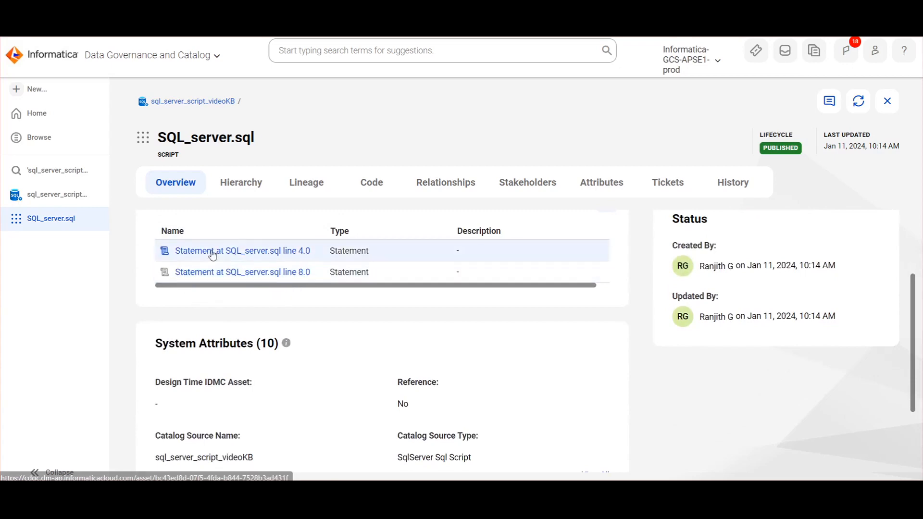
left_click(193, 250)
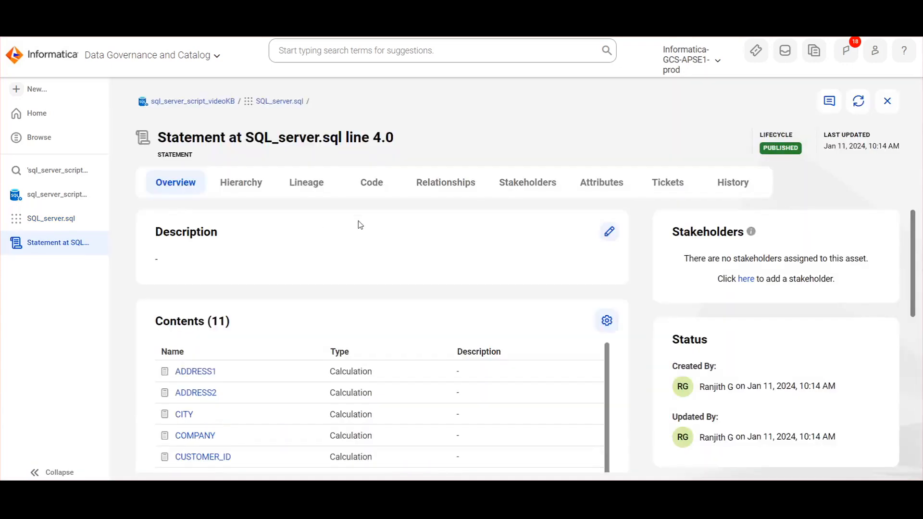
View the line 4.0 statement's SQL code, its CUSTOMERS-to-CUSTOMERS_new lineage, and its relationships
scroll(315, 283, "down", 1)
left_click(370, 189)
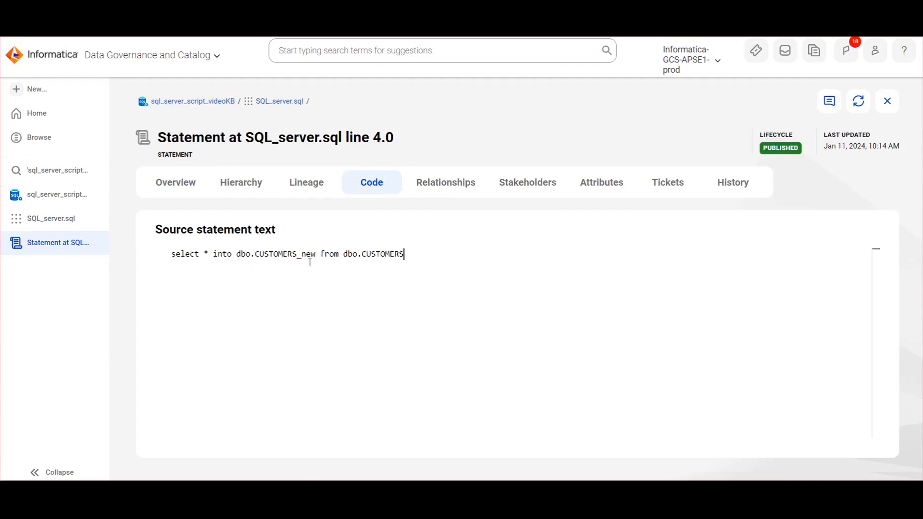
left_click(311, 190)
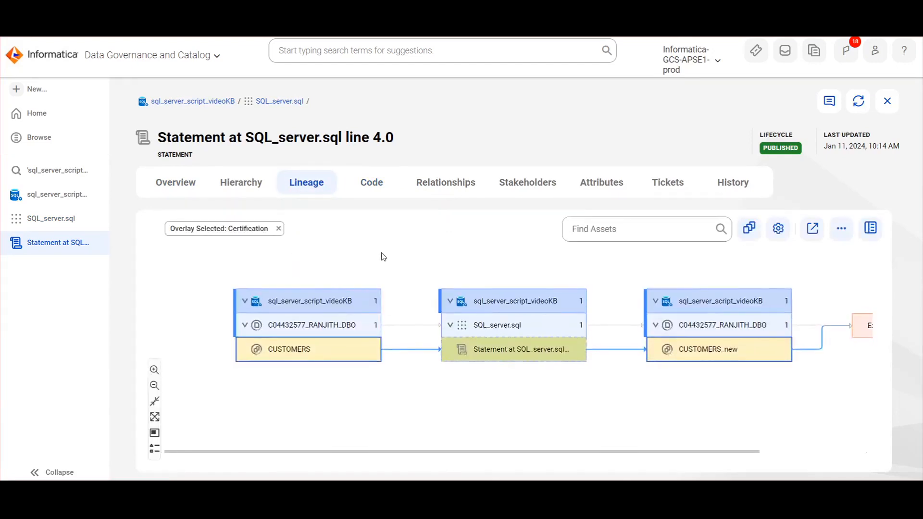
left_click(274, 353)
left_click(457, 188)
Show the 13 related assets as a table, then return to the statement's Overview
left_click(534, 236)
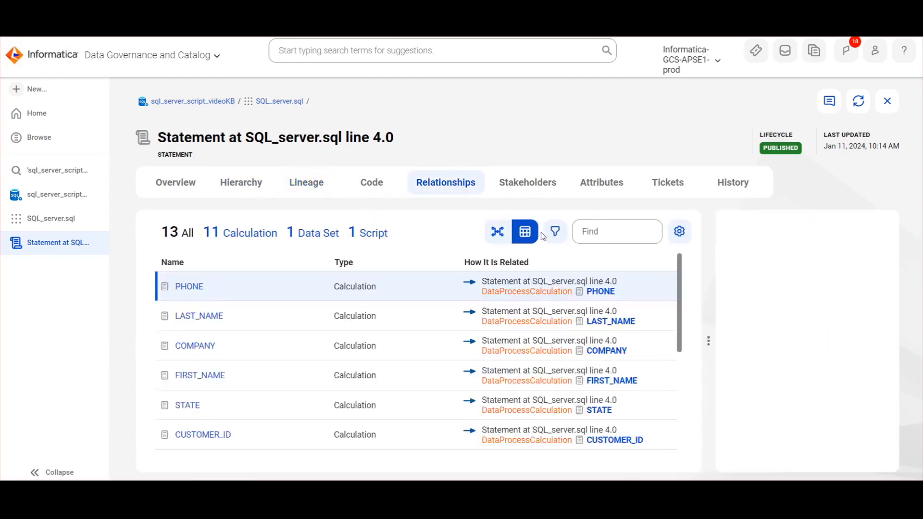
scroll(527, 319, "down", 5)
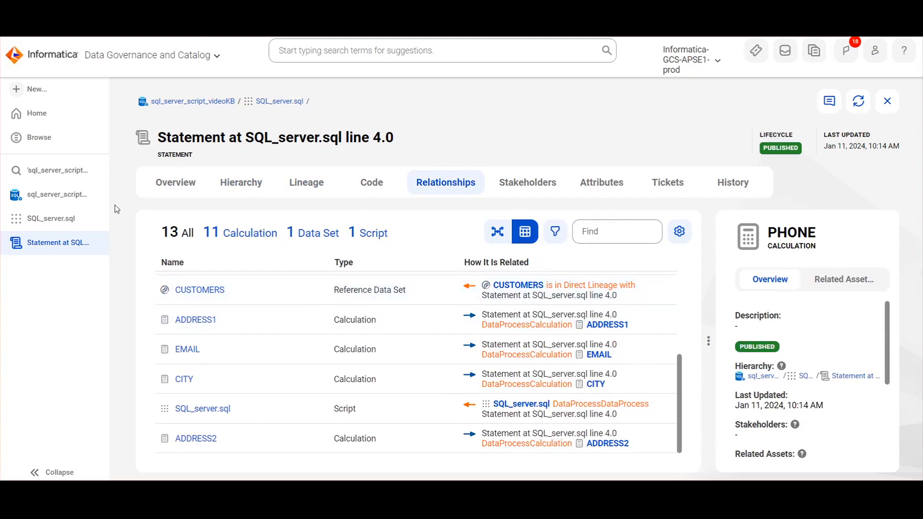
left_click(173, 186)
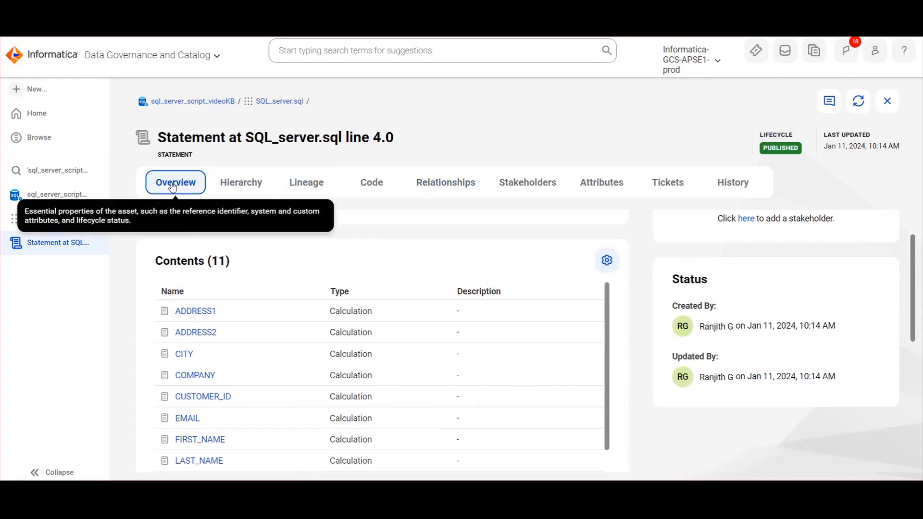
Open the SQL_server.sql line 8.0 statement and view its lineage to CUSTOMERS_new1
left_click(64, 225)
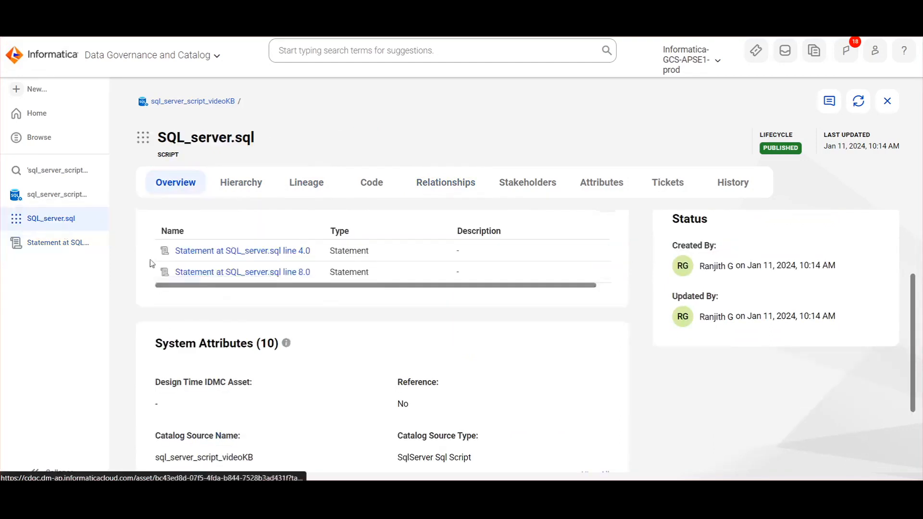
left_click(249, 273)
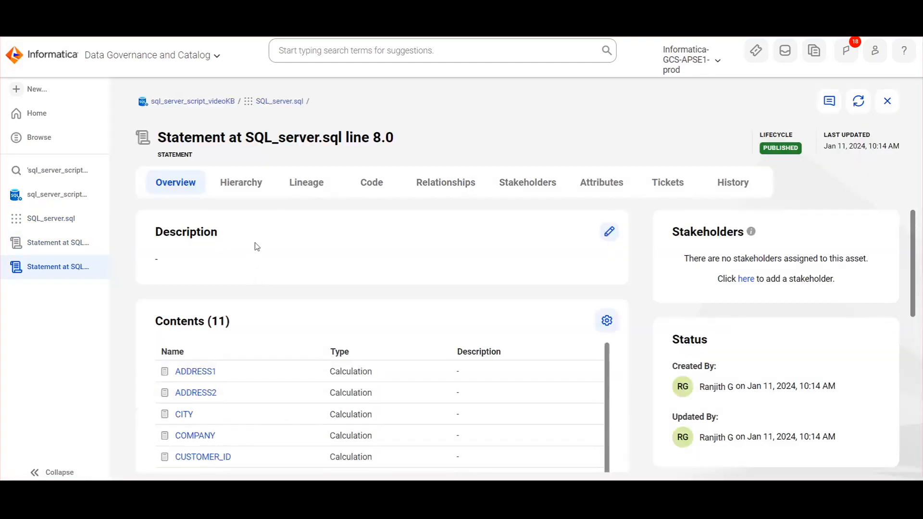
left_click(308, 193)
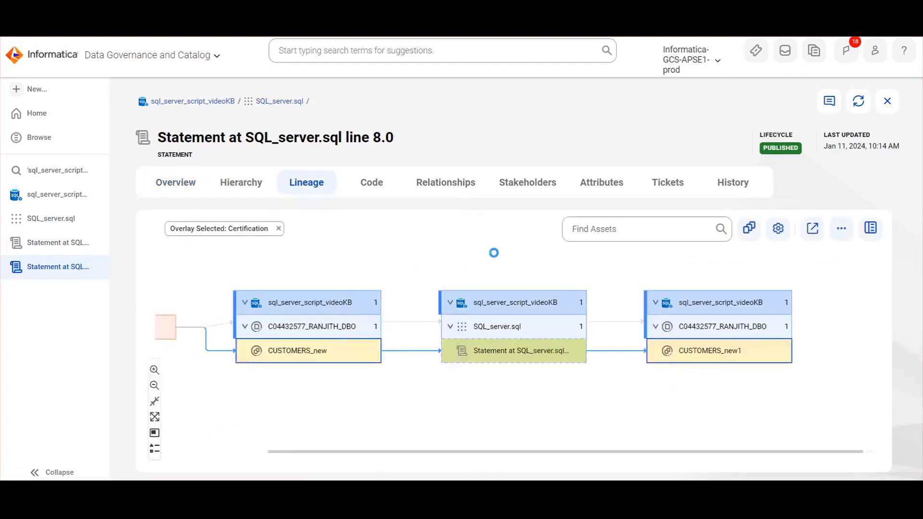
Review the statement's SQL text, then list its 13 related assets in table view
left_click(383, 194)
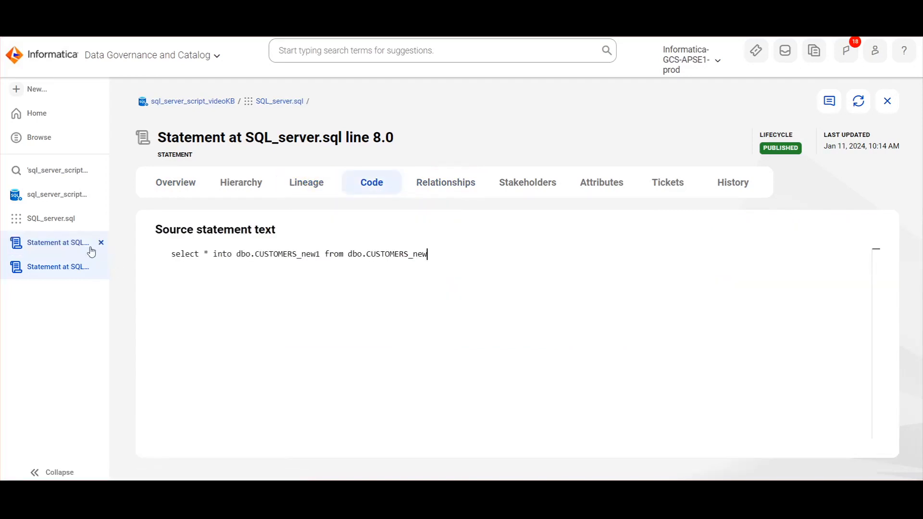
left_click(434, 187)
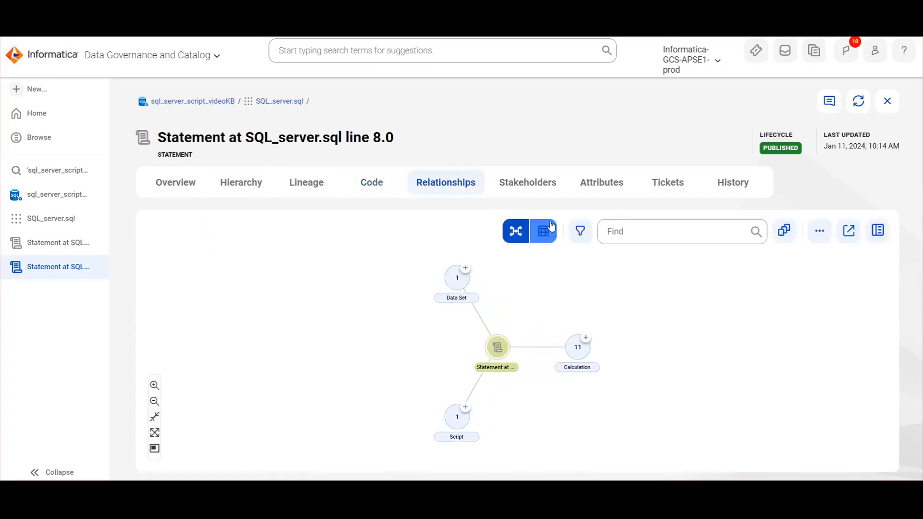
left_click(551, 226)
scroll(416, 353, "down", 5)
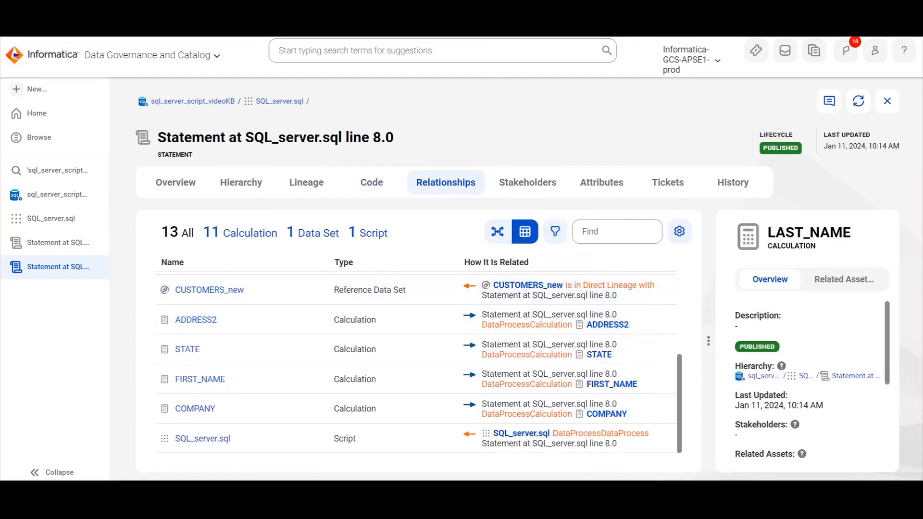